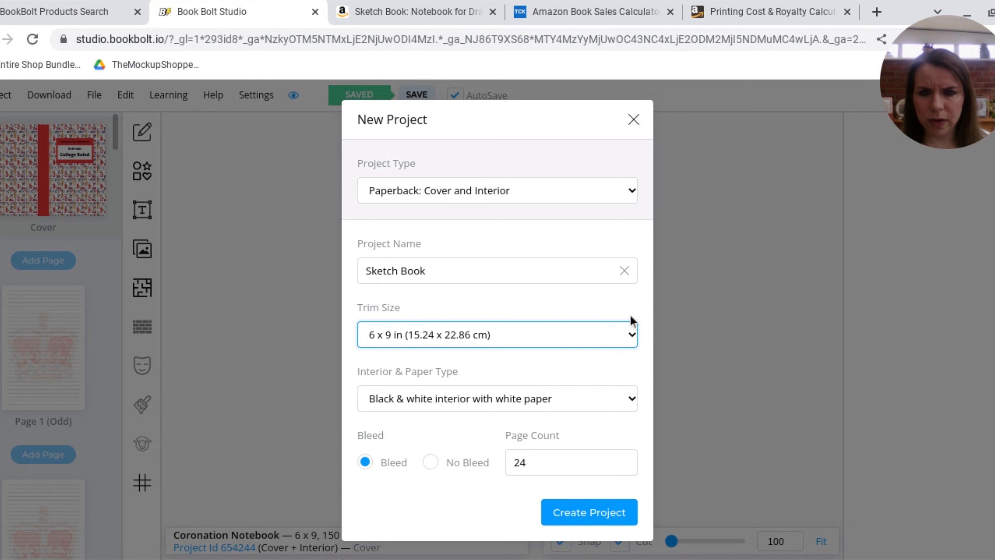
# Create the Sketch Book paperback project with an 8.5 x 11 in trim size and a page count of 120.
pyautogui.click(446, 264)
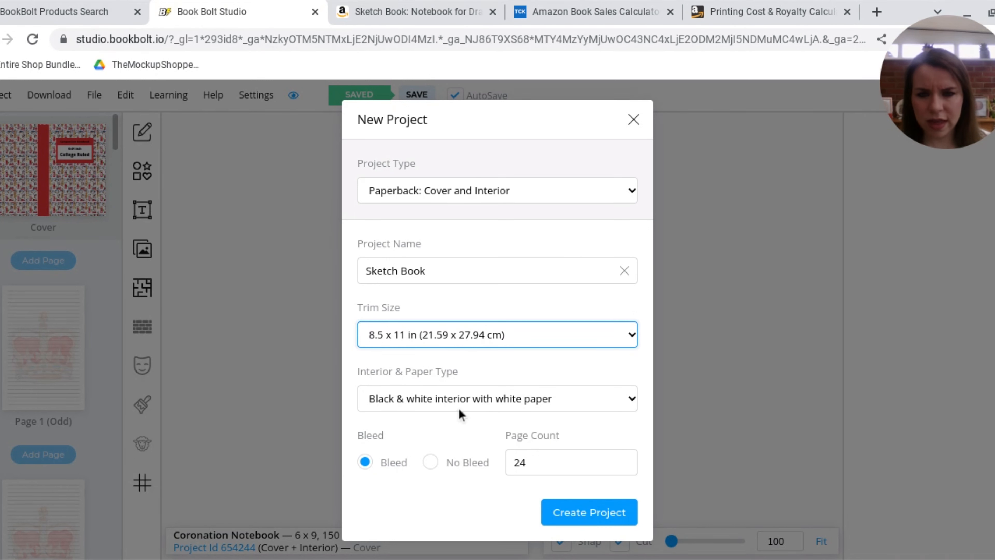
pyautogui.doubleClick(540, 467)
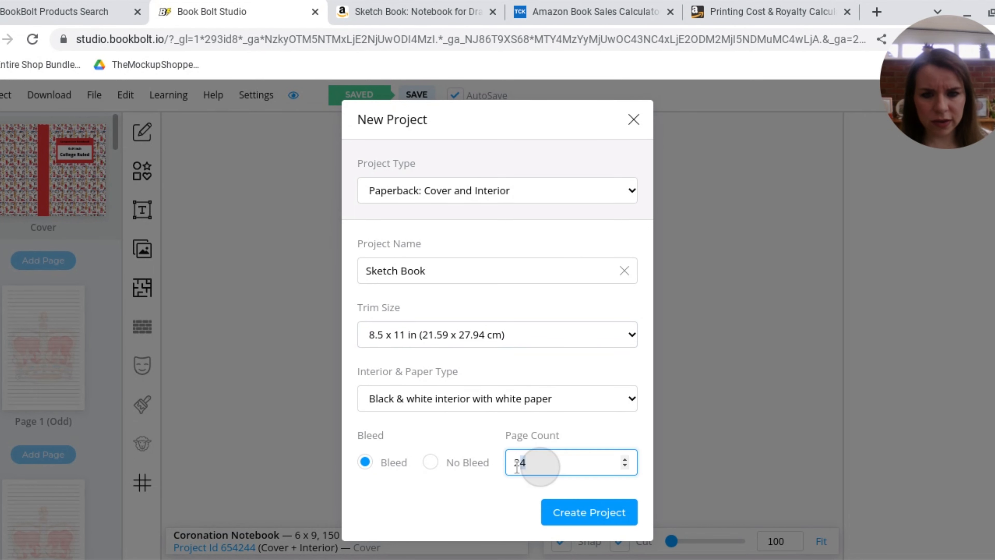
pyautogui.write('120')
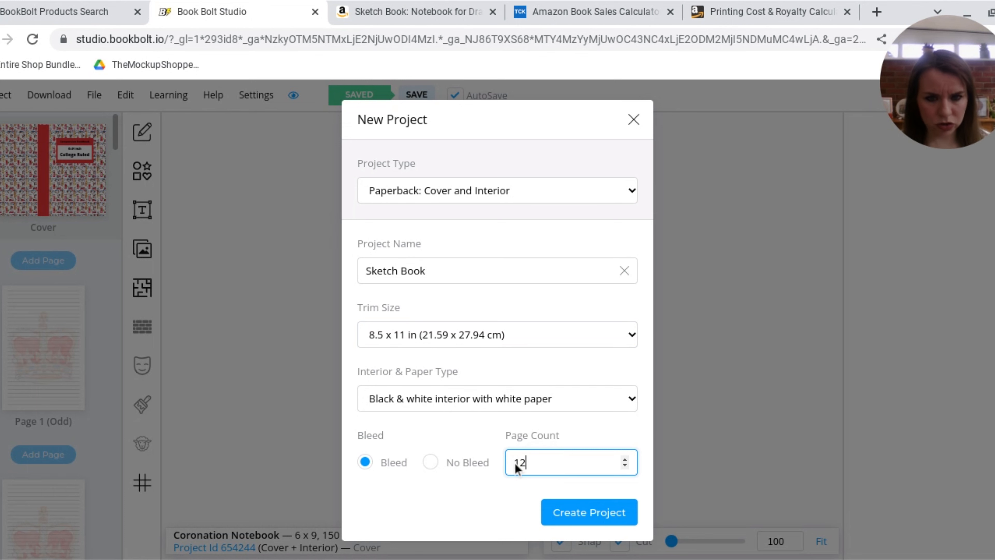
pyautogui.click(582, 514)
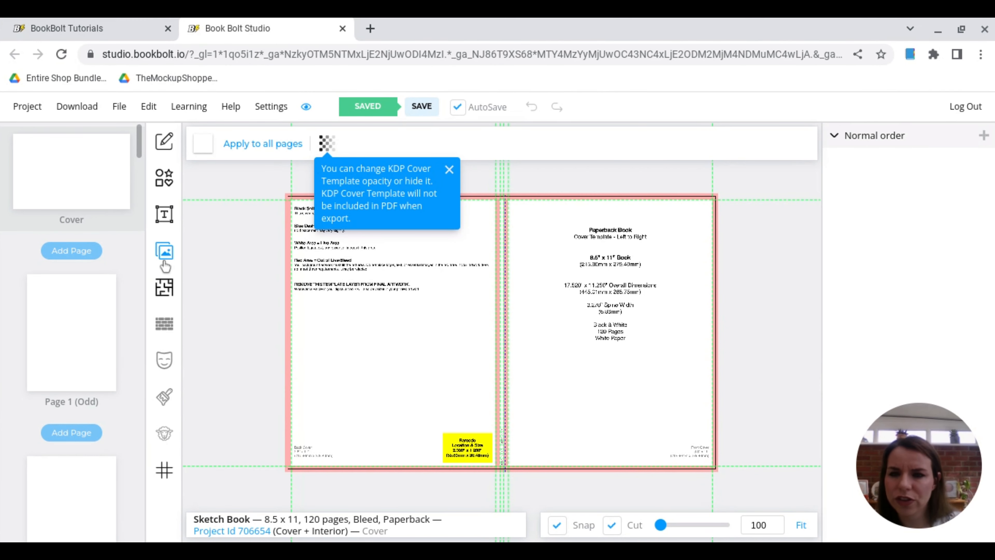
# Search the Pixabay image library for "abstract".
pyautogui.click(163, 252)
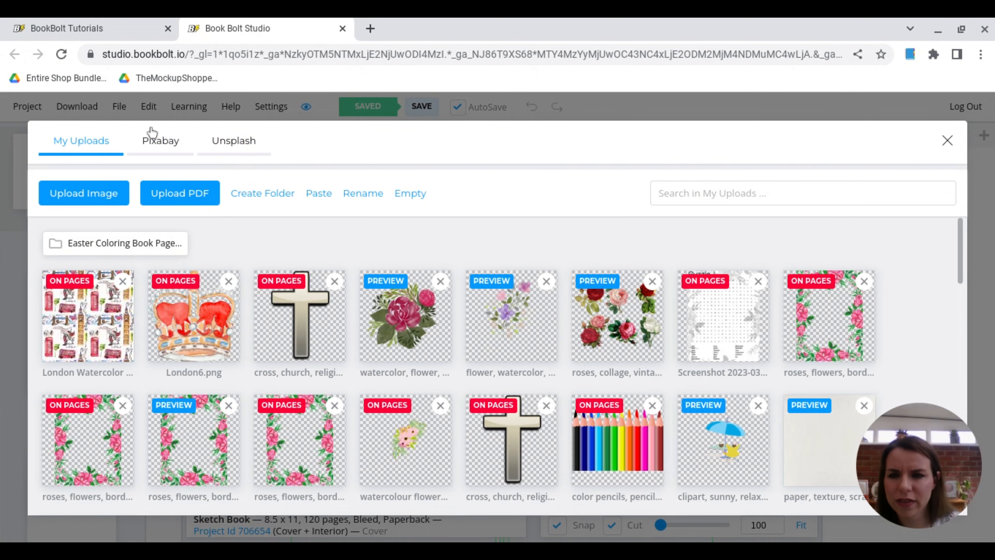
pyautogui.click(153, 141)
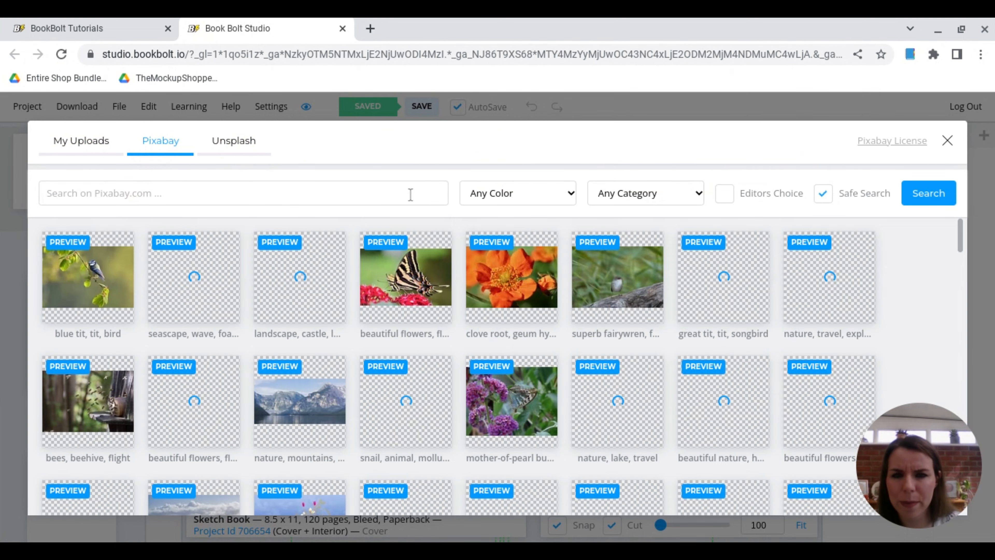
pyautogui.click(410, 194)
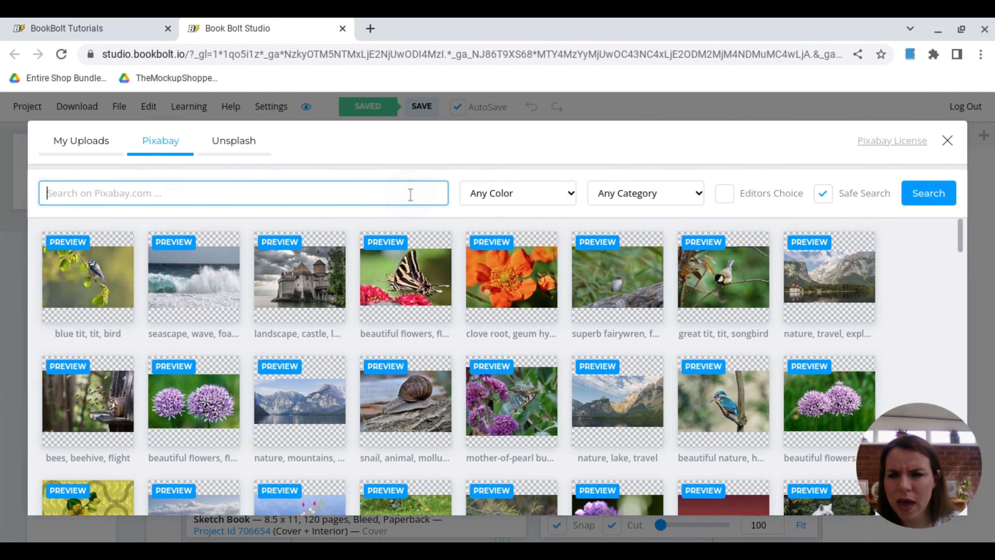
pyautogui.write('abstract')
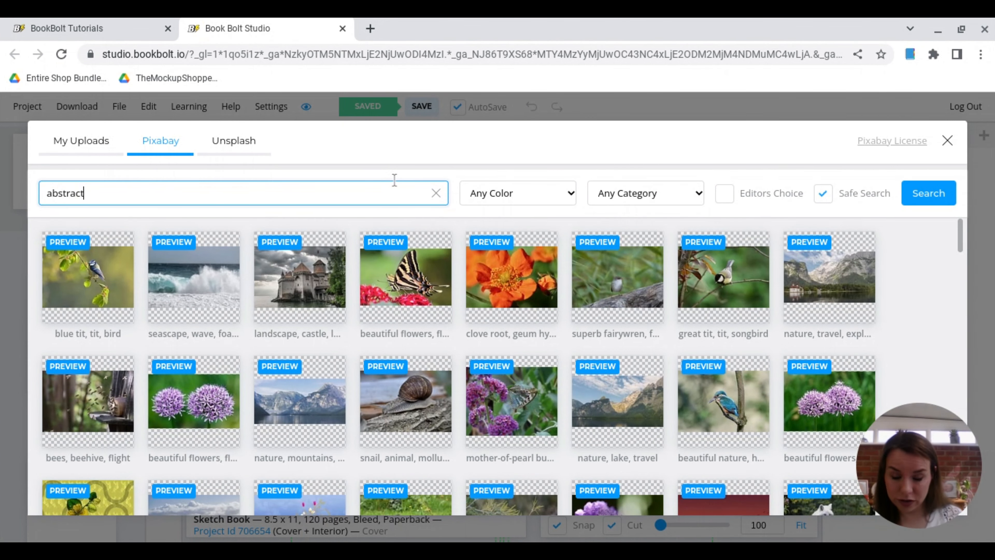
pyautogui.press('Return')
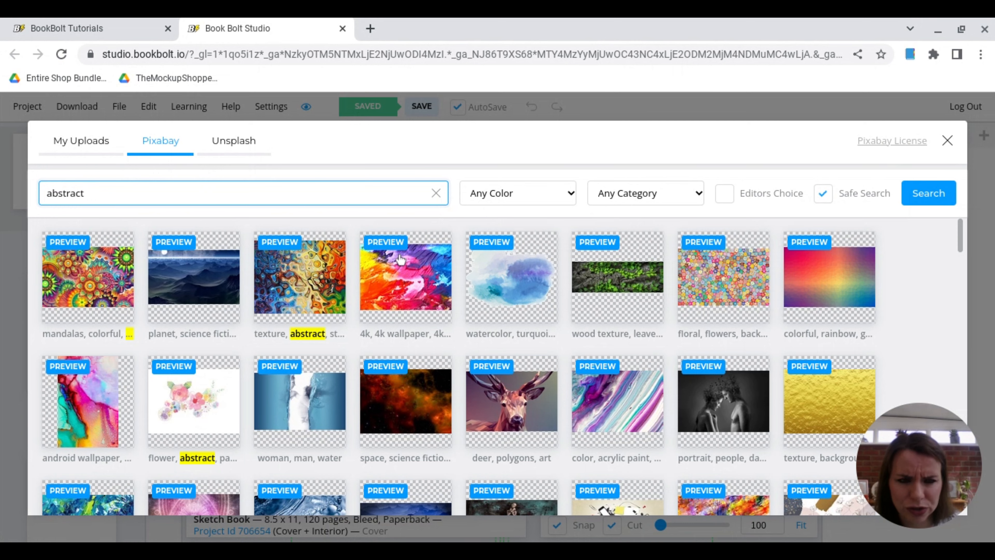
# Add the pastel wavy-stripe image with black dots from the search results to the cover.
pyautogui.scroll(-3, 400, 278)
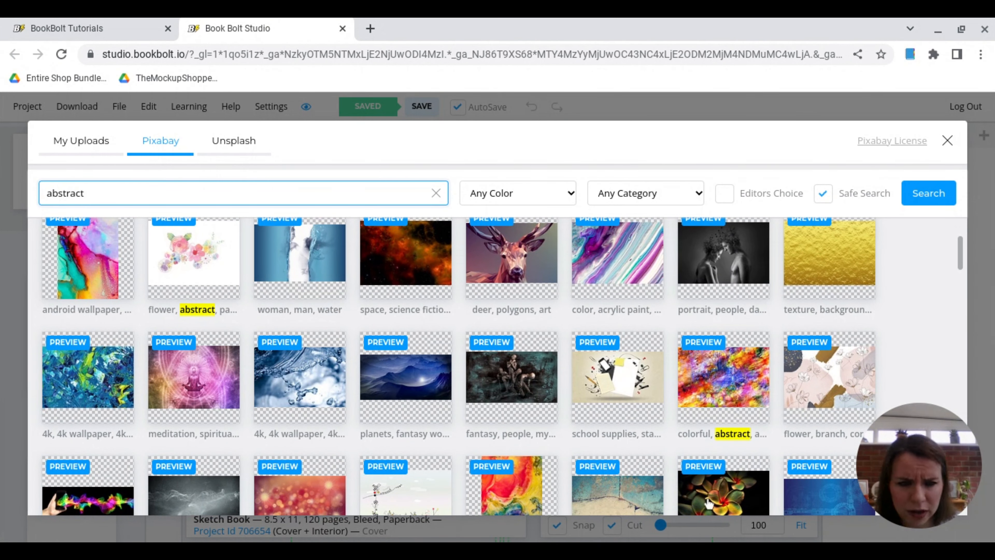
pyautogui.scroll(-2, 711, 466)
pyautogui.scroll(-12, 716, 458)
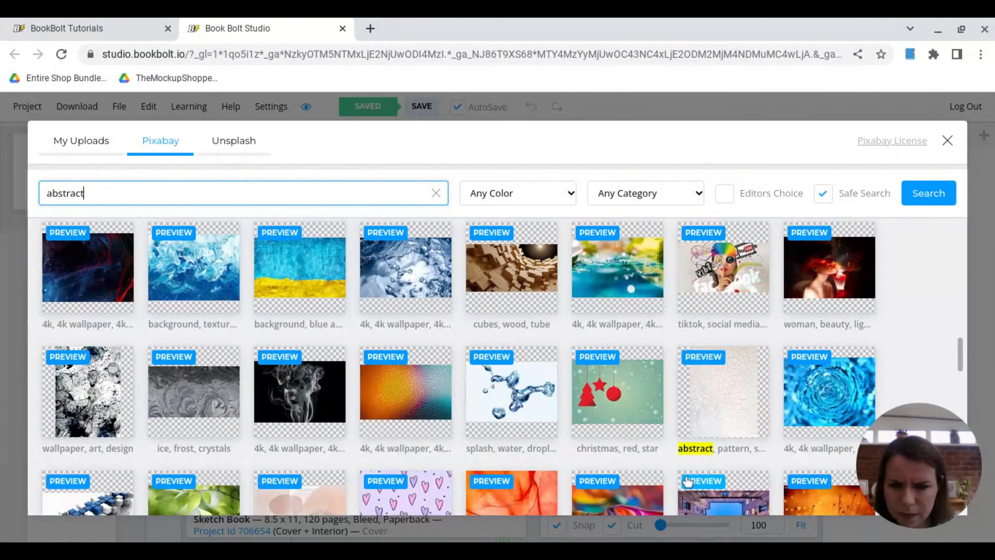
pyautogui.scroll(-10, 94, 370)
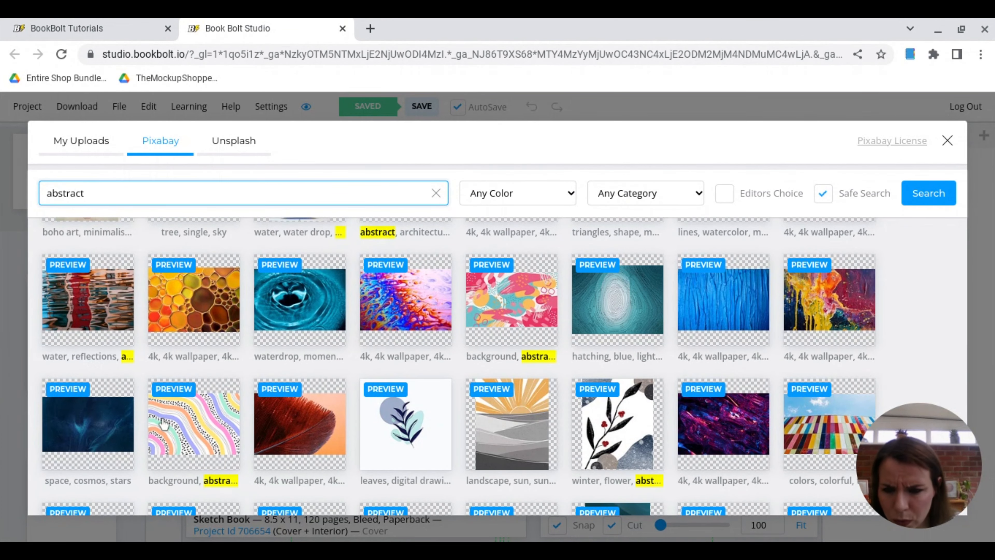
pyautogui.click(191, 429)
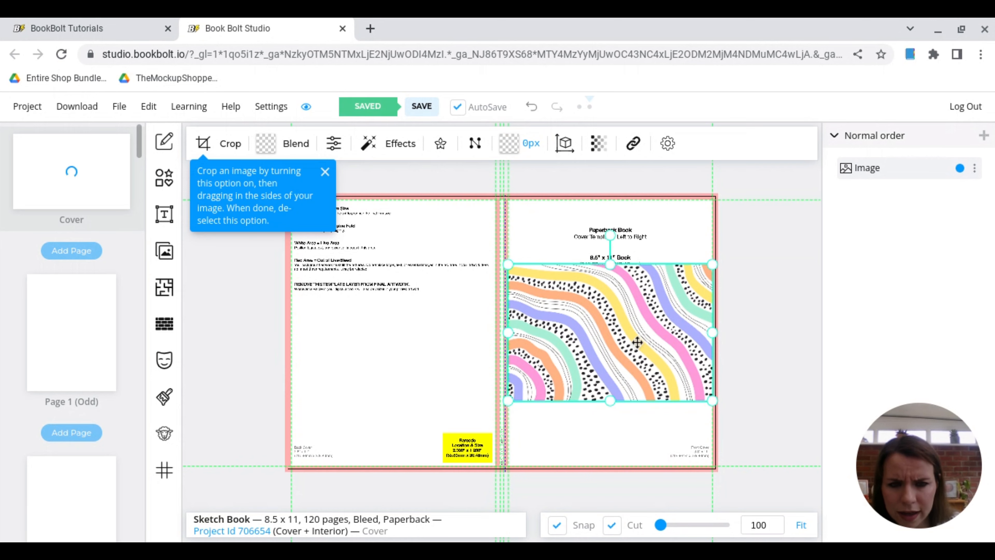
# Enlarge and reposition the striped image so it spans the entire back cover, spine and front cover.
pyautogui.moveTo(638, 342)
pyautogui.mouseDown()
pyautogui.moveTo(638, 417)
pyautogui.moveTo(643, 406)
pyautogui.mouseUp()
pyautogui.moveTo(514, 329); pyautogui.dragTo(273, 168)
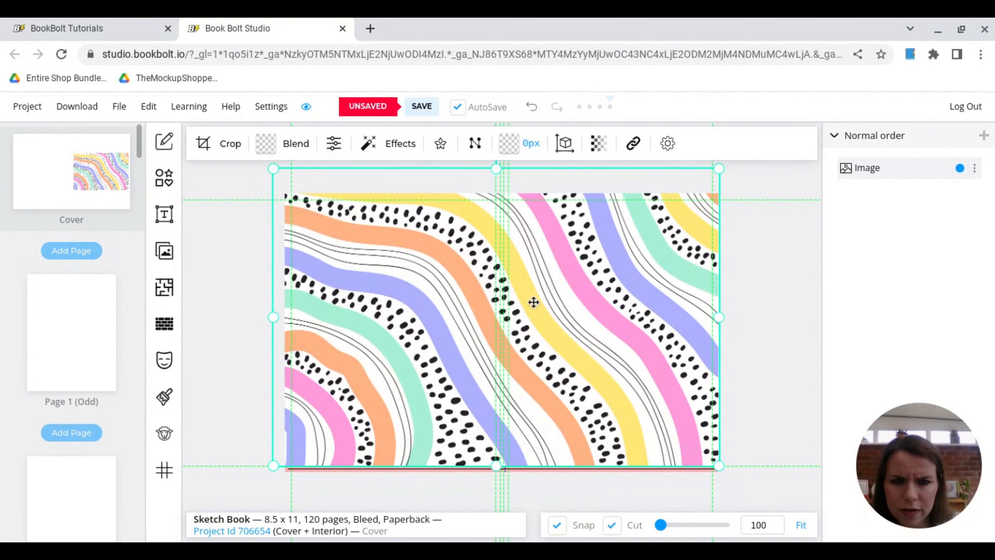
pyautogui.moveTo(533, 300); pyautogui.dragTo(542, 310)
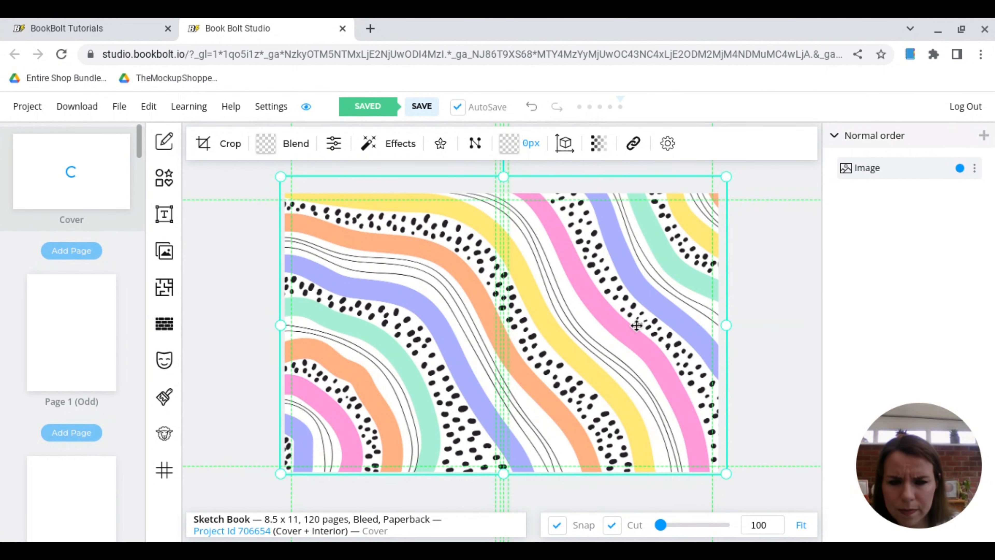
pyautogui.click(771, 335)
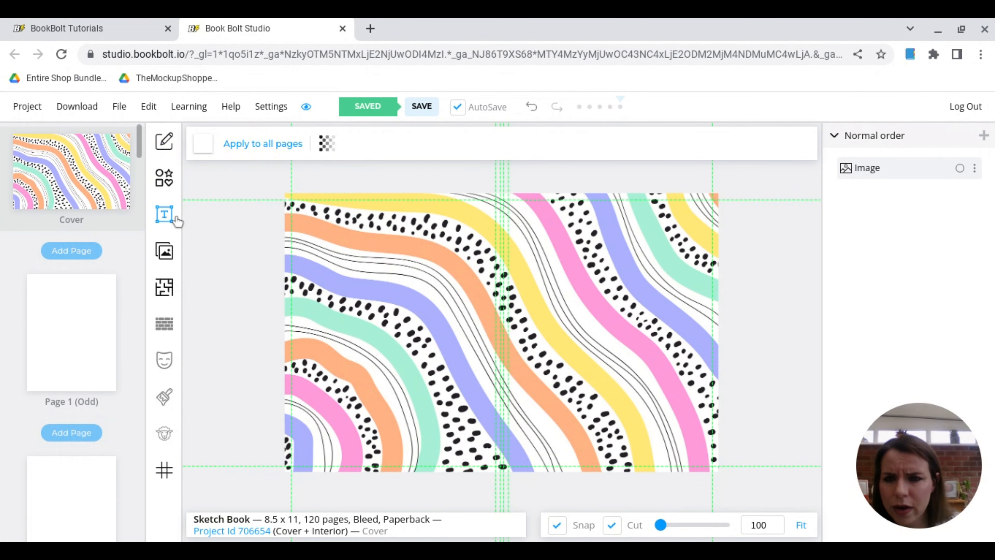
# Add a heading to the cover and change its text to "Sketch Book".
pyautogui.click(165, 214)
pyautogui.click(270, 159)
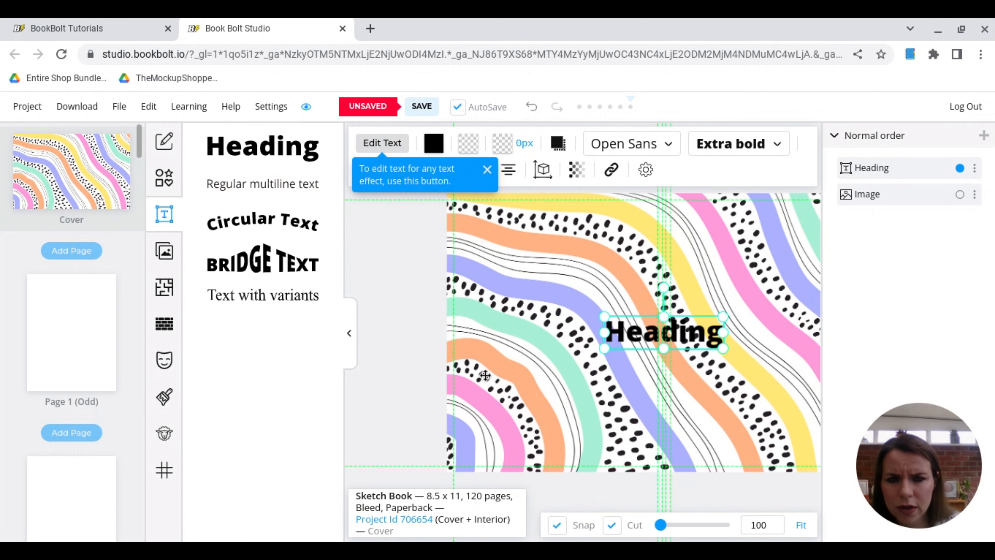
pyautogui.doubleClick(642, 335)
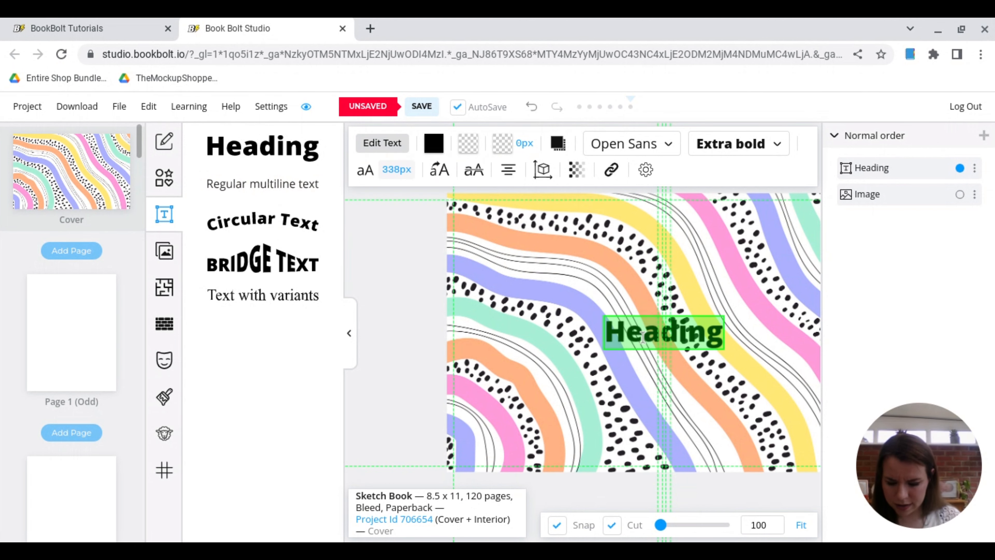
pyautogui.write('Sketcvh')
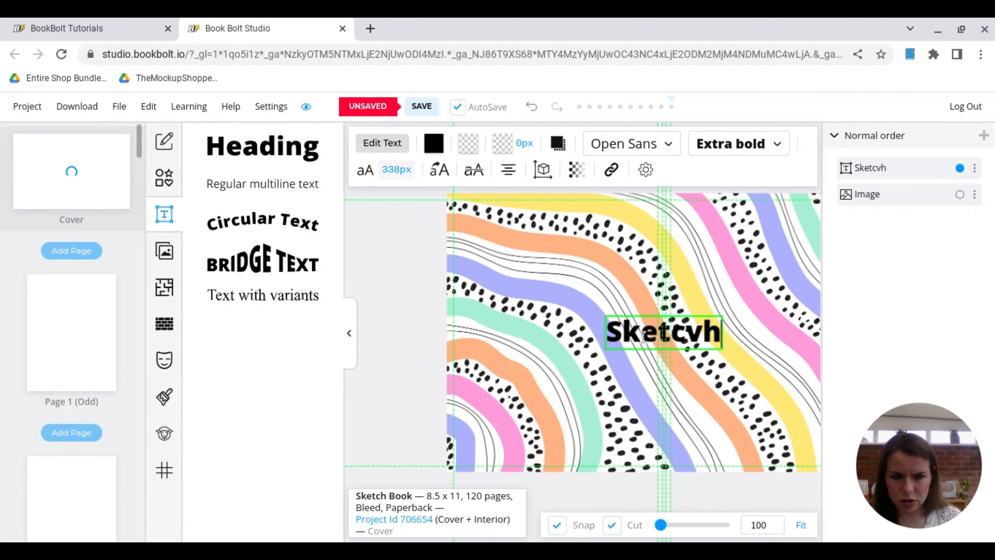
pyautogui.press('BackSpace')
pyautogui.press('BackSpace')
pyautogui.write('h Book')
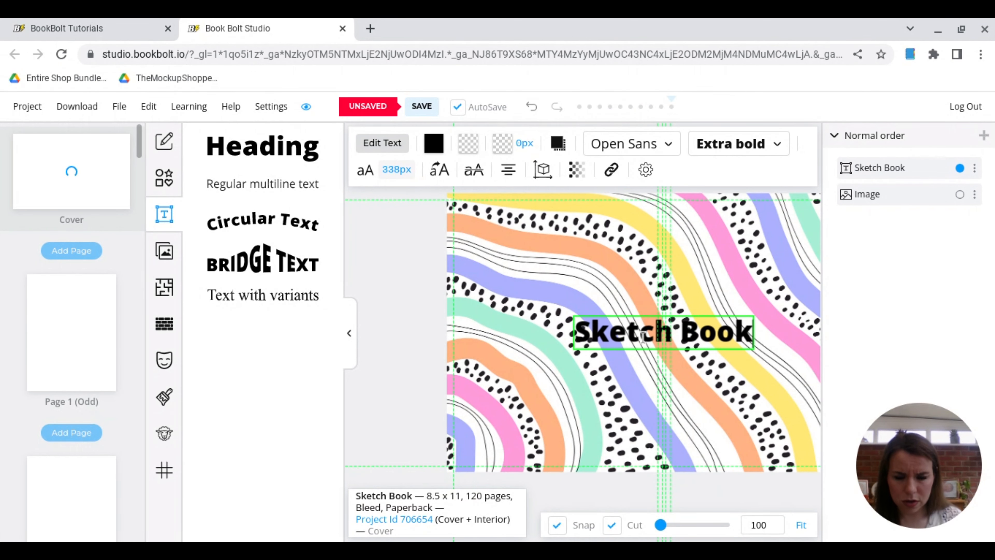
# Add a second line to the heading reading "8.5 x 11 Inches".
pyautogui.press('Return')
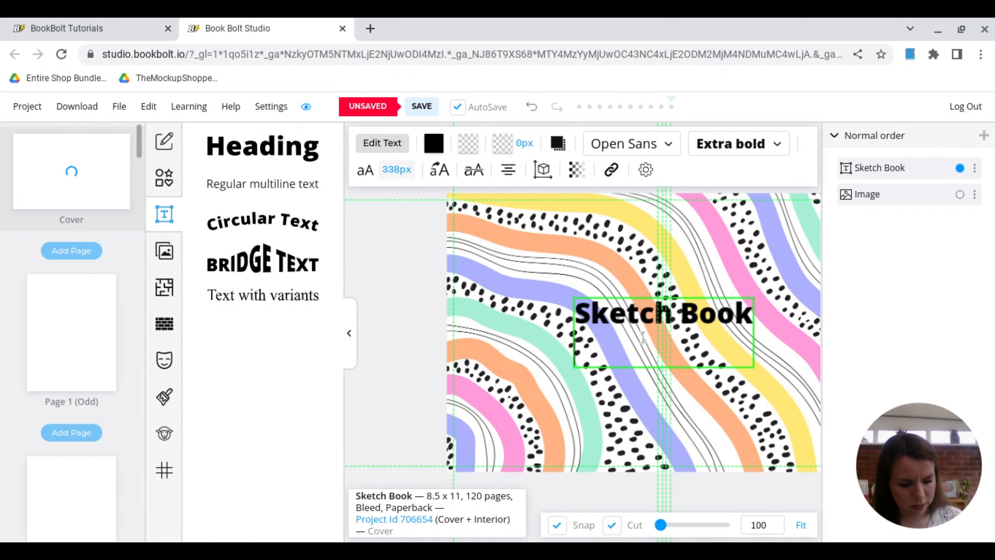
pyautogui.write('8.5')
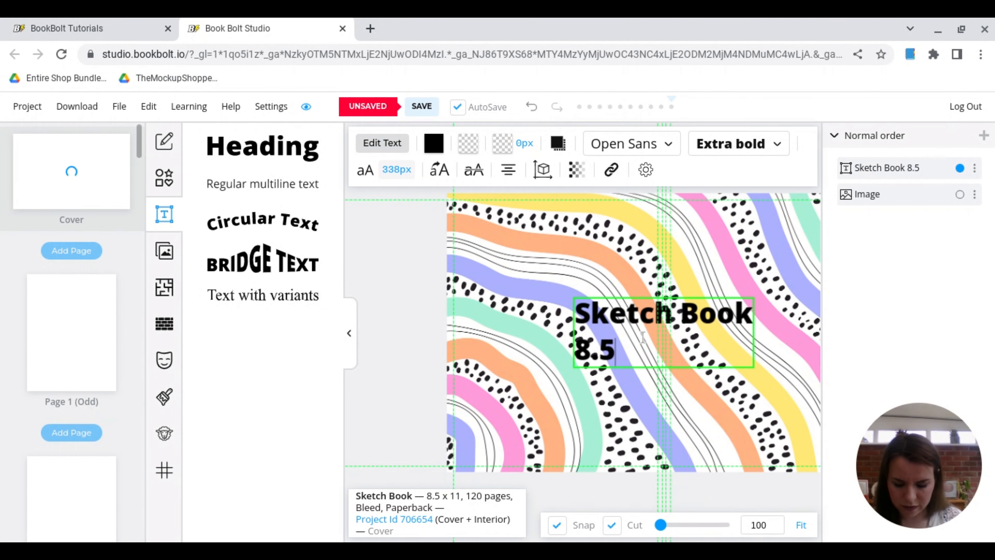
pyautogui.write(' x 11')
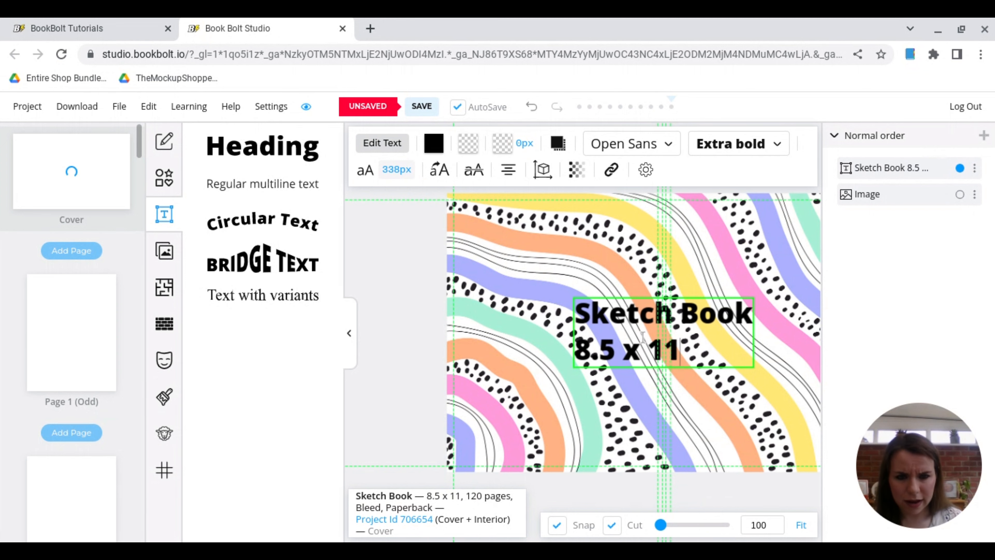
pyautogui.write(' inc')
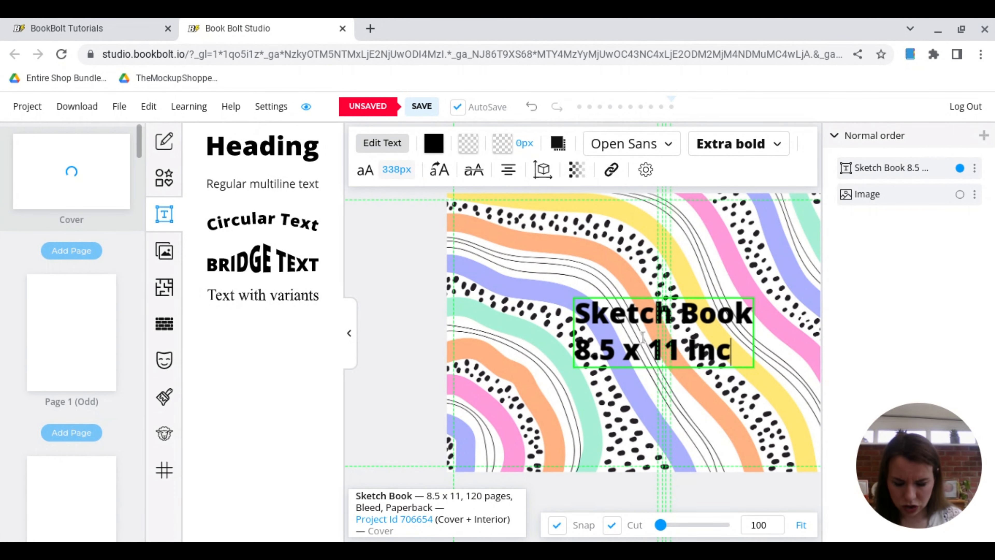
pyautogui.write('hes')
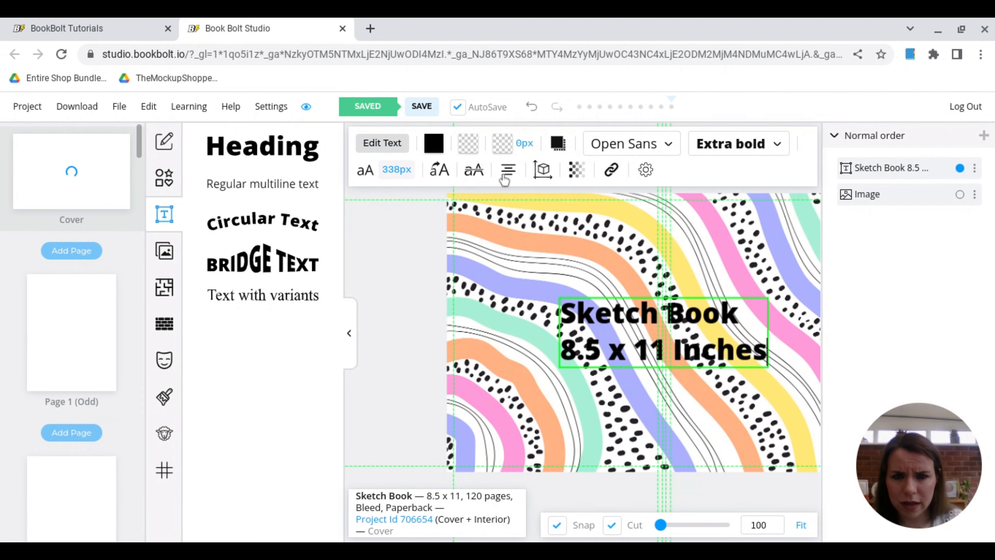
# Center-align the two lines of the heading text.
pyautogui.click(509, 174)
pyautogui.click(557, 234)
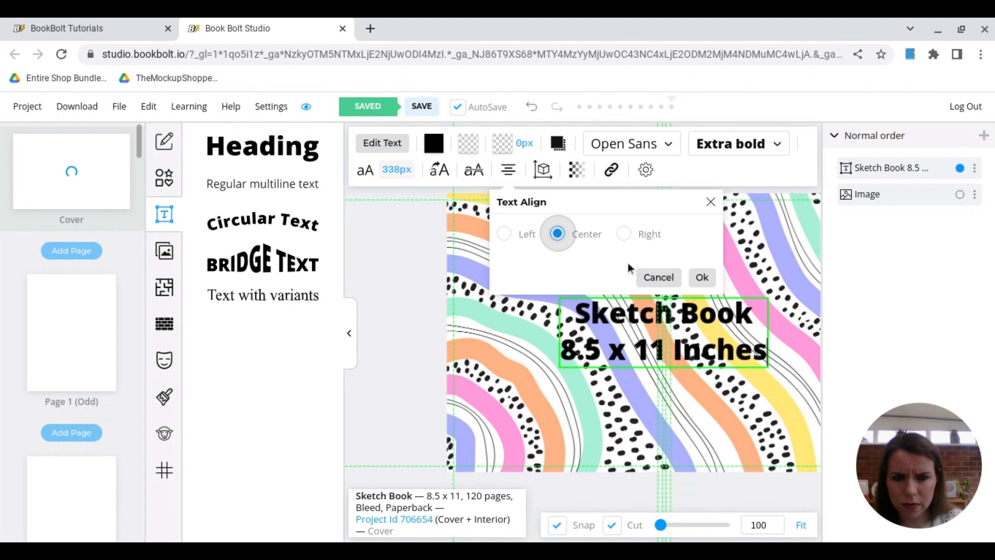
pyautogui.click(702, 277)
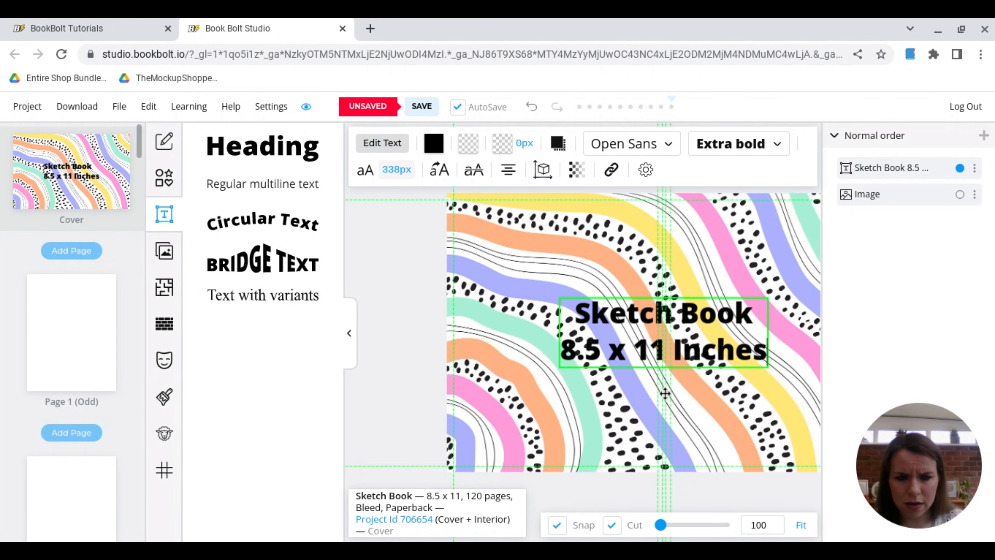
pyautogui.click(350, 336)
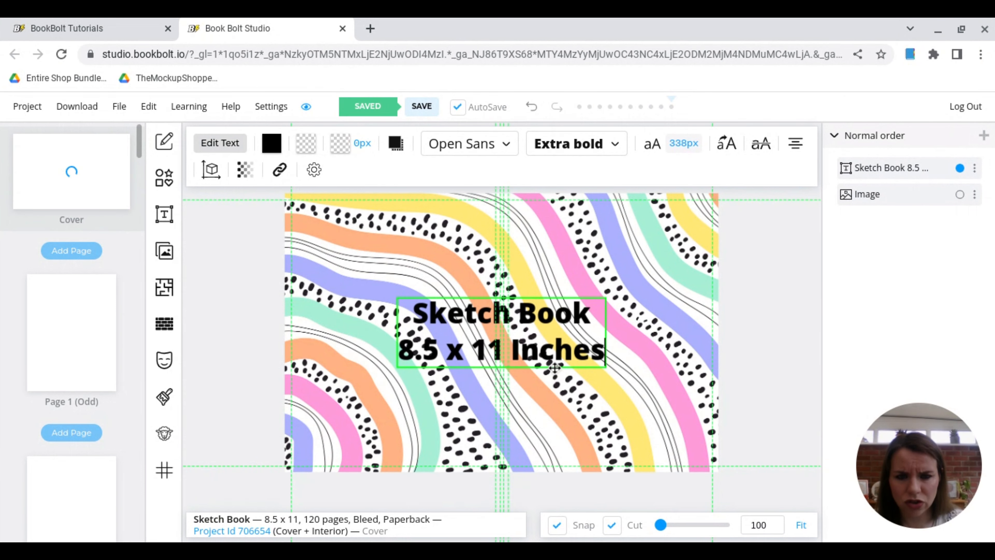
# Shrink the heading text and place it centered across the upper half of the front cover.
pyautogui.moveTo(553, 378)
pyautogui.mouseDown()
pyautogui.moveTo(571, 379)
pyautogui.moveTo(550, 381)
pyautogui.mouseUp()
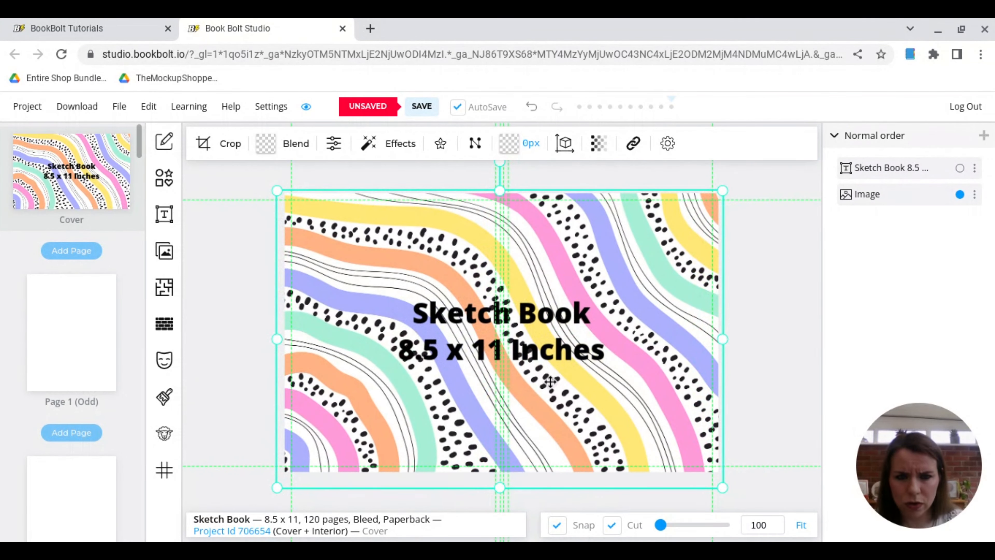
pyautogui.moveTo(584, 351)
pyautogui.mouseDown()
pyautogui.moveTo(700, 310)
pyautogui.moveTo(701, 332)
pyautogui.moveTo(635, 310)
pyautogui.mouseUp()
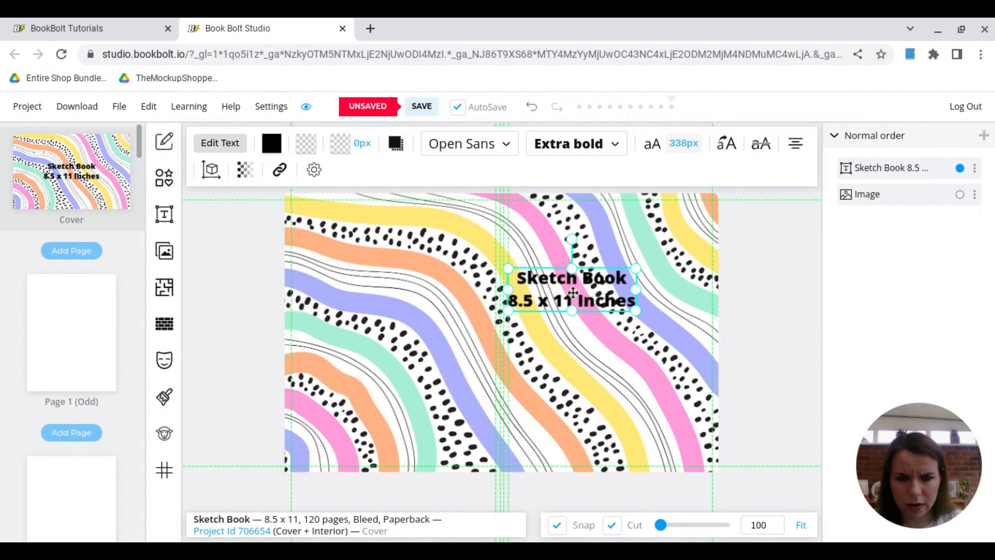
pyautogui.moveTo(573, 292)
pyautogui.mouseDown()
pyautogui.moveTo(629, 312)
pyautogui.moveTo(618, 304)
pyautogui.moveTo(621, 288)
pyautogui.mouseUp()
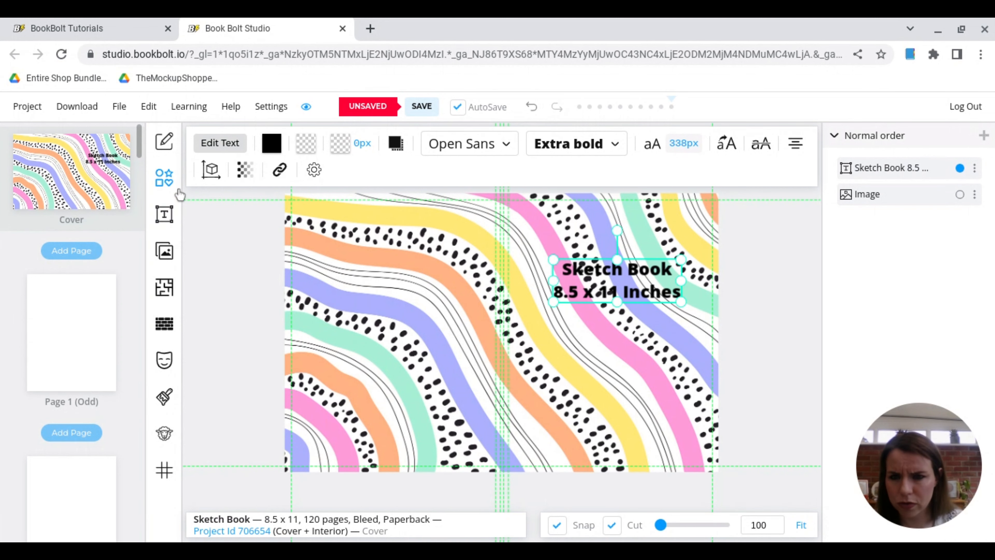
# Add a rectangle shape to the cover and fill it with white.
pyautogui.click(168, 187)
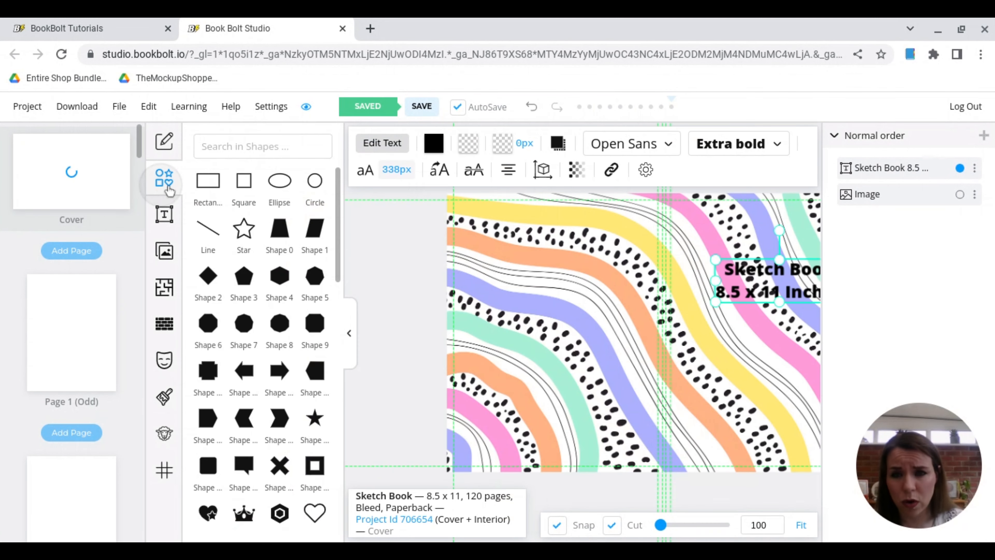
pyautogui.click(207, 182)
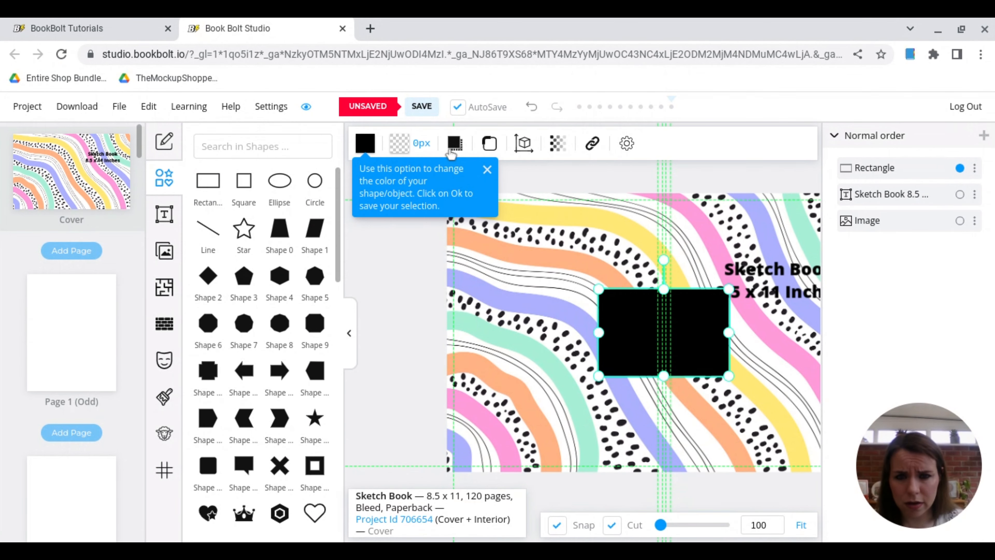
pyautogui.click(365, 144)
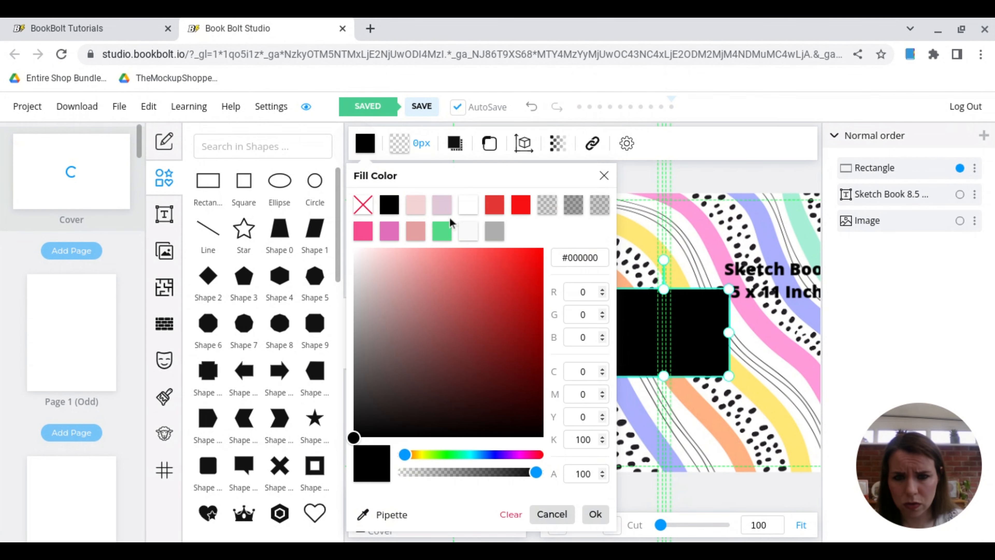
pyautogui.click(462, 209)
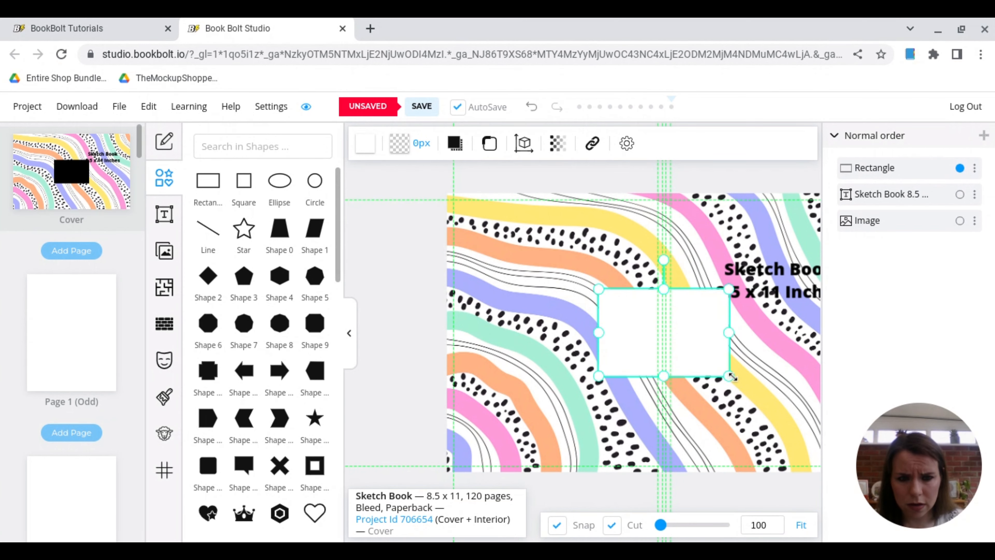
# Resize and place the white rectangle over the front cover heading and move it behind the text in the layer order.
pyautogui.moveTo(729, 376); pyautogui.dragTo(804, 296)
pyautogui.click(348, 333)
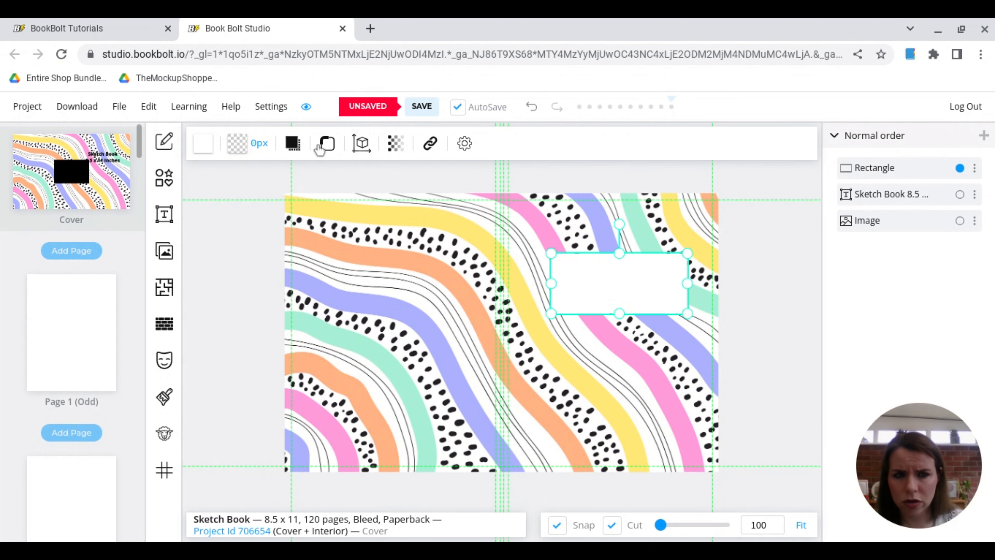
pyautogui.moveTo(861, 168); pyautogui.dragTo(864, 220)
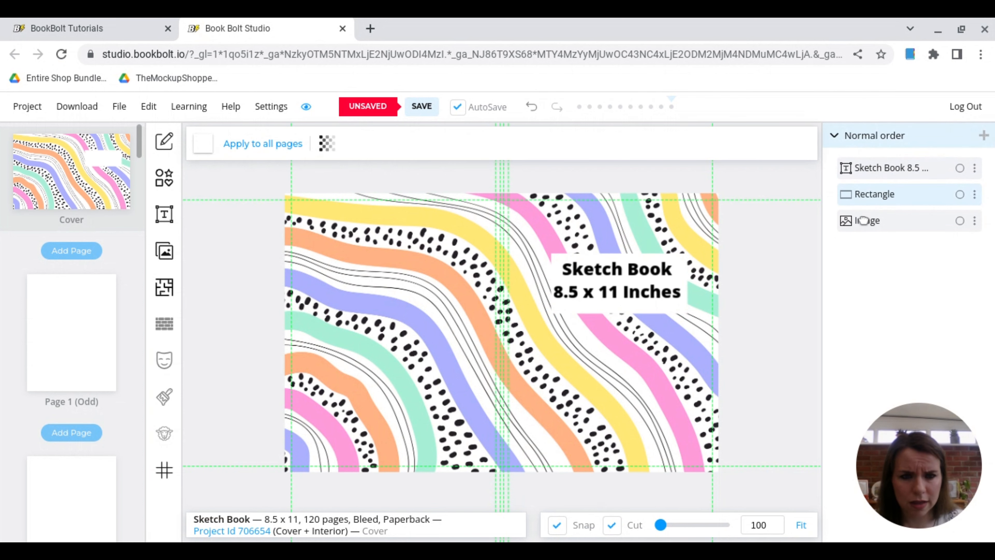
# Nudge the heading to the middle of the white rectangle and change its font to Berkshire Swash.
pyautogui.click(625, 288)
pyautogui.moveTo(631, 289); pyautogui.dragTo(634, 291)
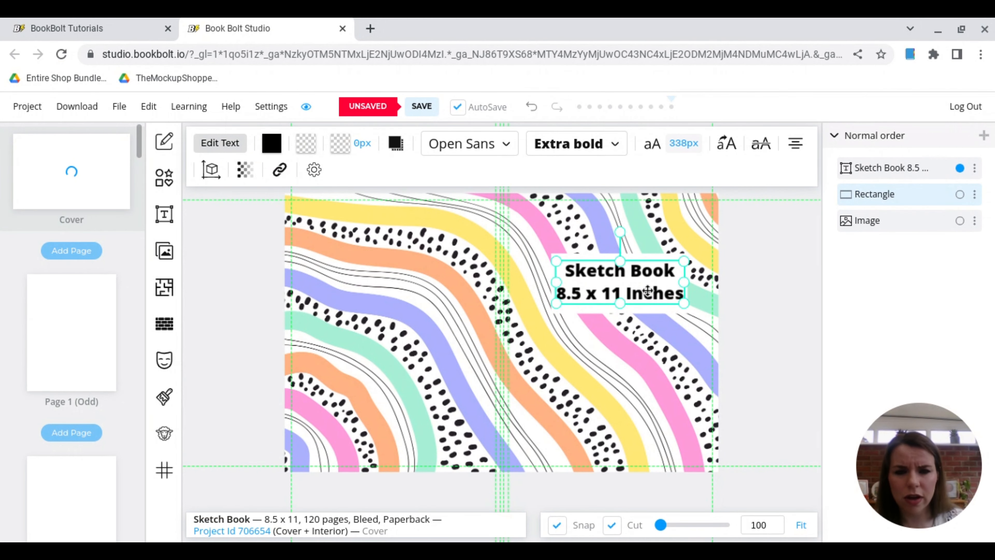
pyautogui.doubleClick(677, 293)
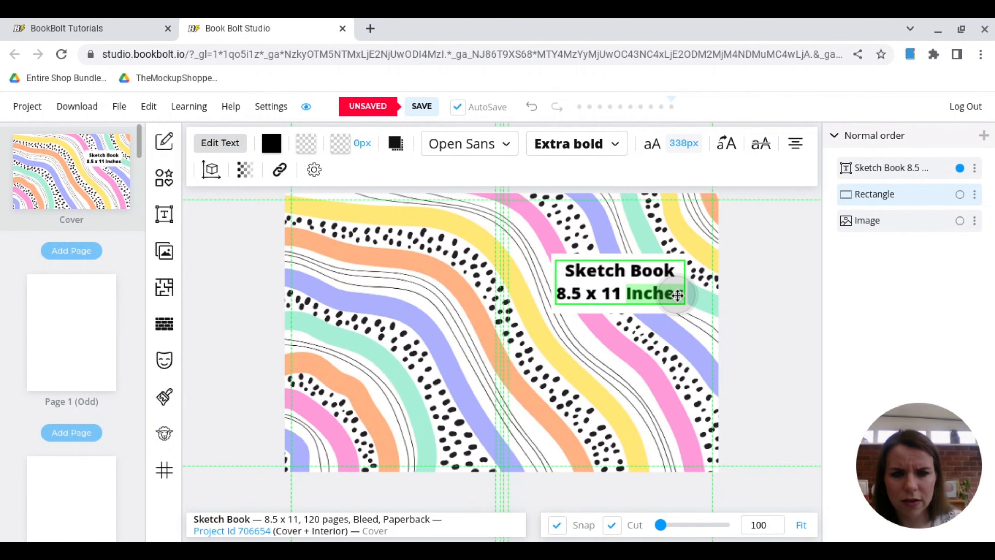
pyautogui.click(681, 293)
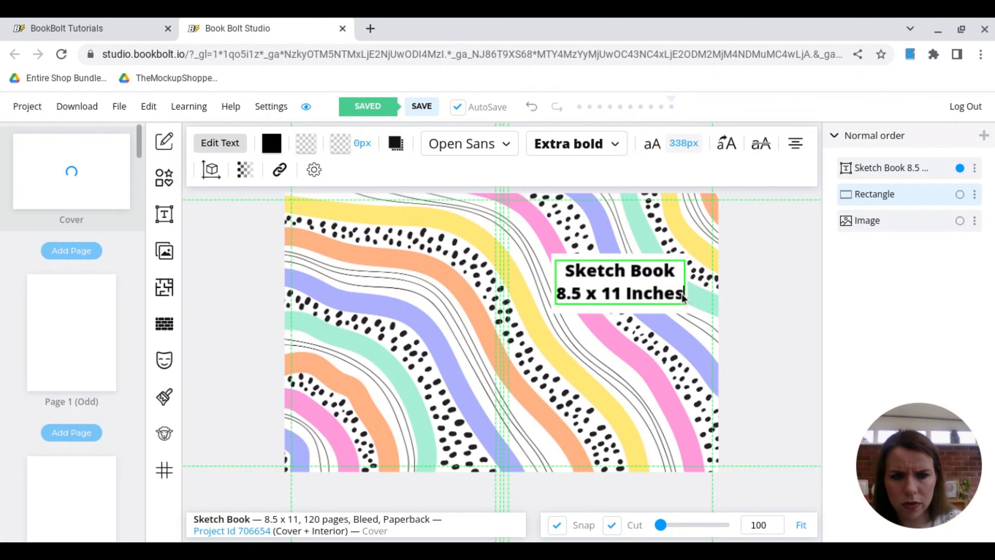
pyautogui.moveTo(682, 296); pyautogui.dragTo(566, 271)
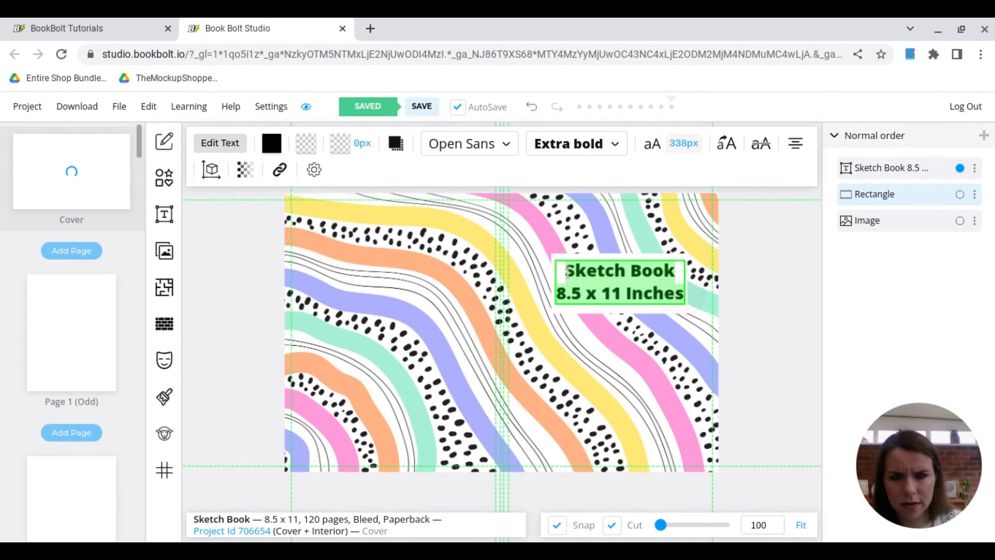
pyautogui.click(498, 149)
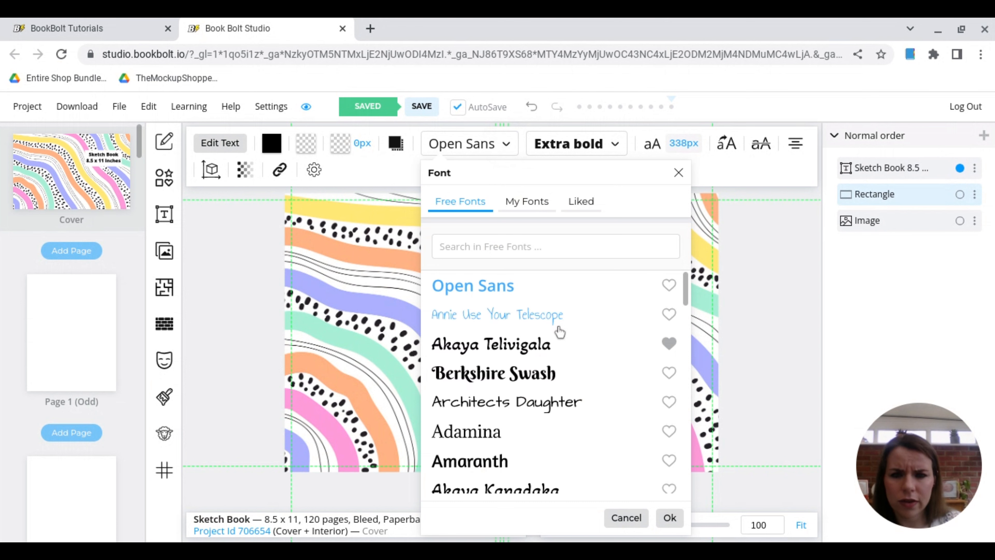
pyautogui.click(523, 375)
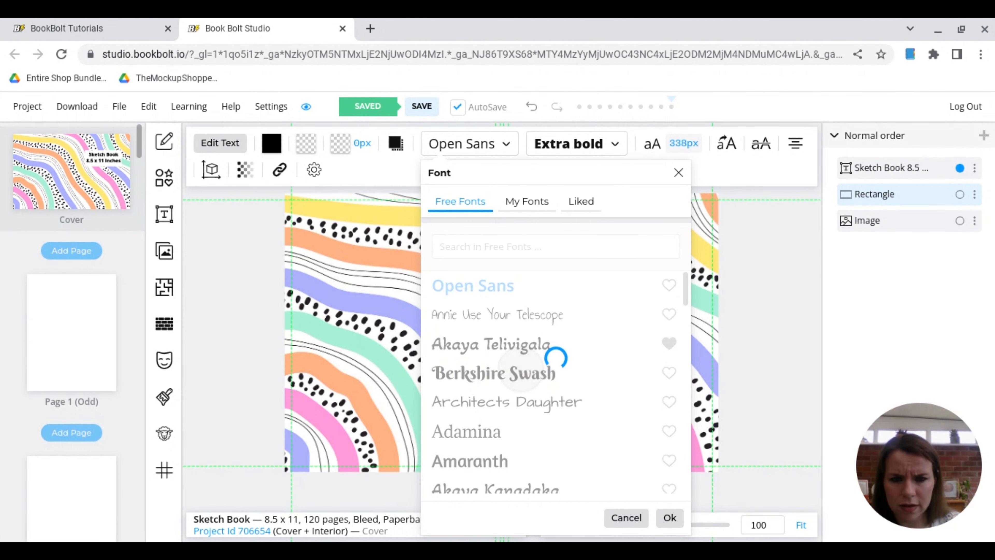
pyautogui.click(669, 518)
pyautogui.click(690, 326)
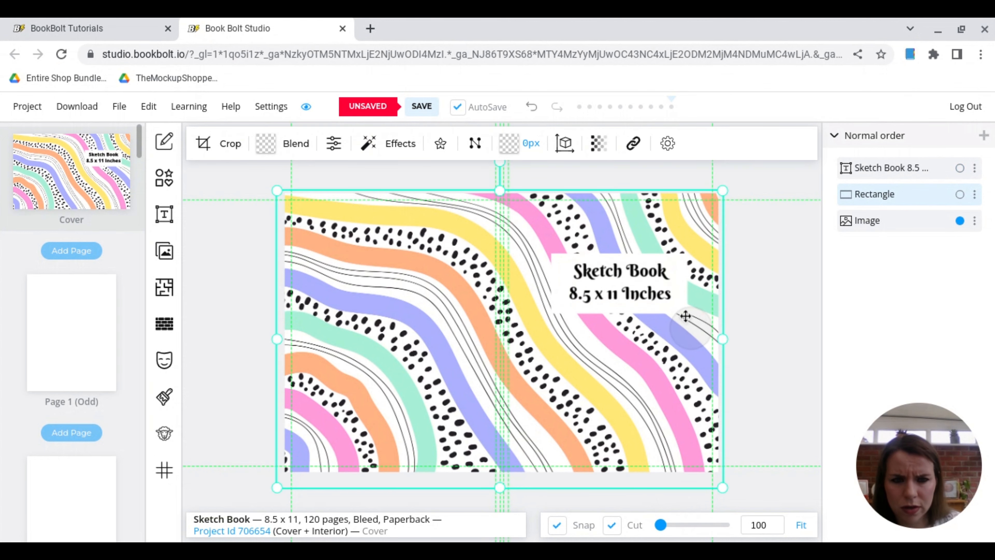
# Round the white rectangle's corners with a border radius of about 24 px.
pyautogui.click(678, 305)
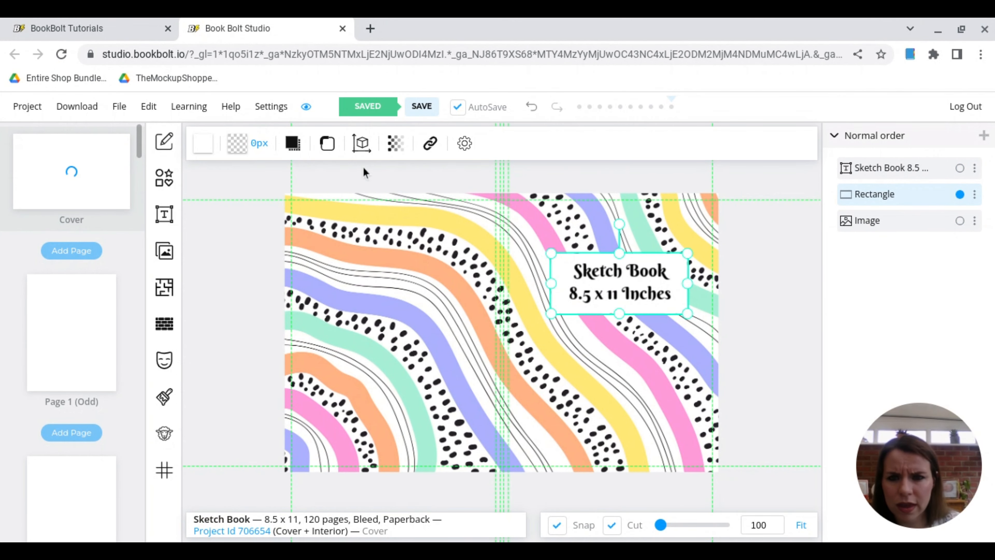
pyautogui.click(328, 144)
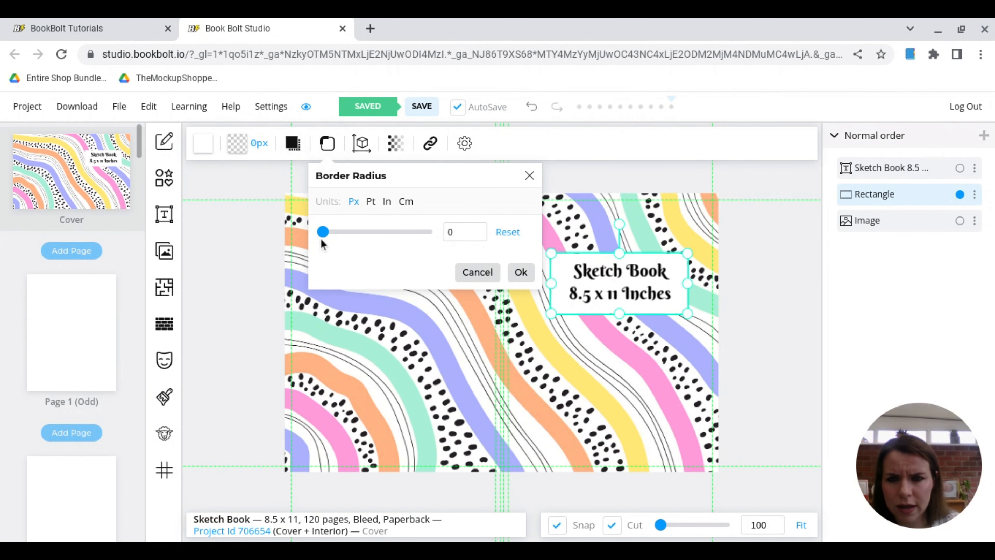
pyautogui.moveTo(323, 234); pyautogui.dragTo(329, 238)
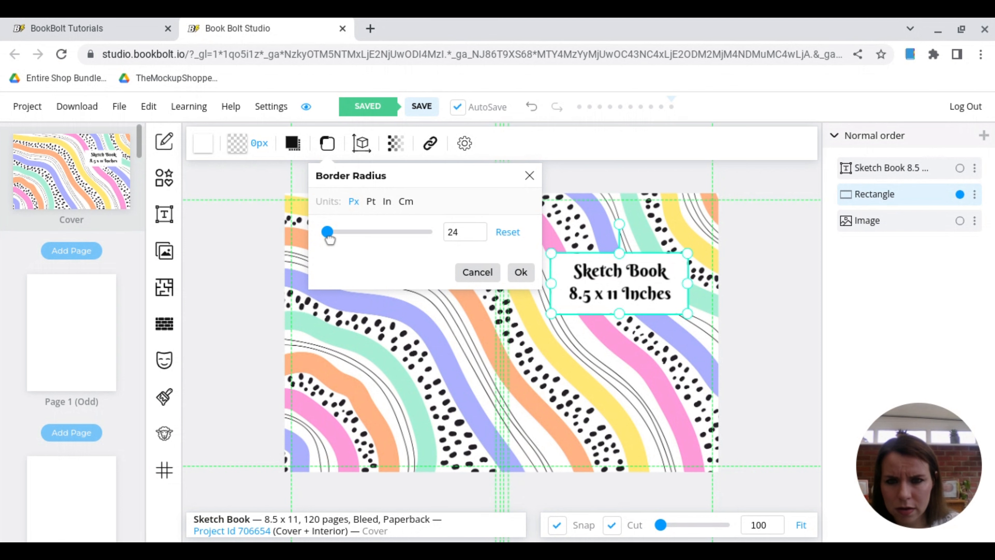
pyautogui.click(477, 272)
pyautogui.click(515, 270)
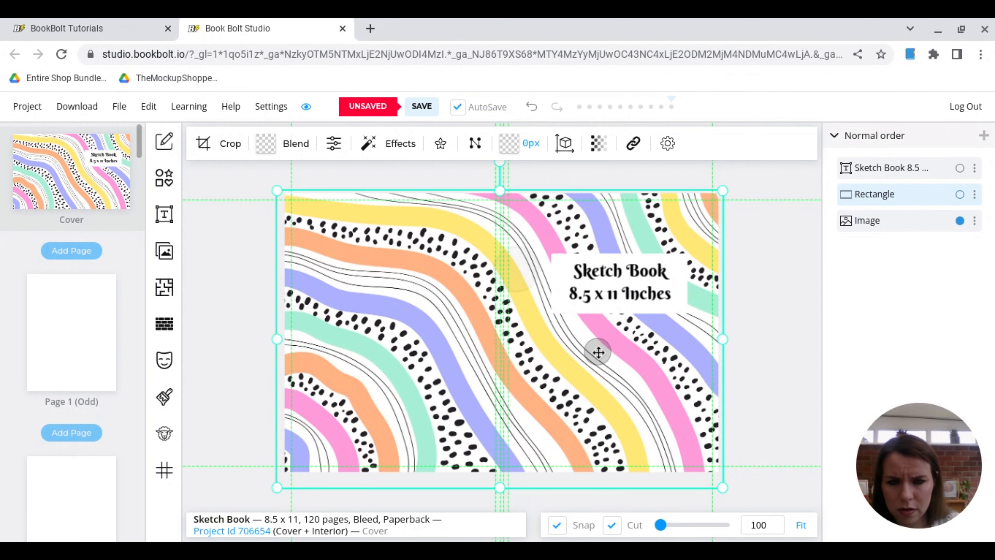
pyautogui.click(564, 301)
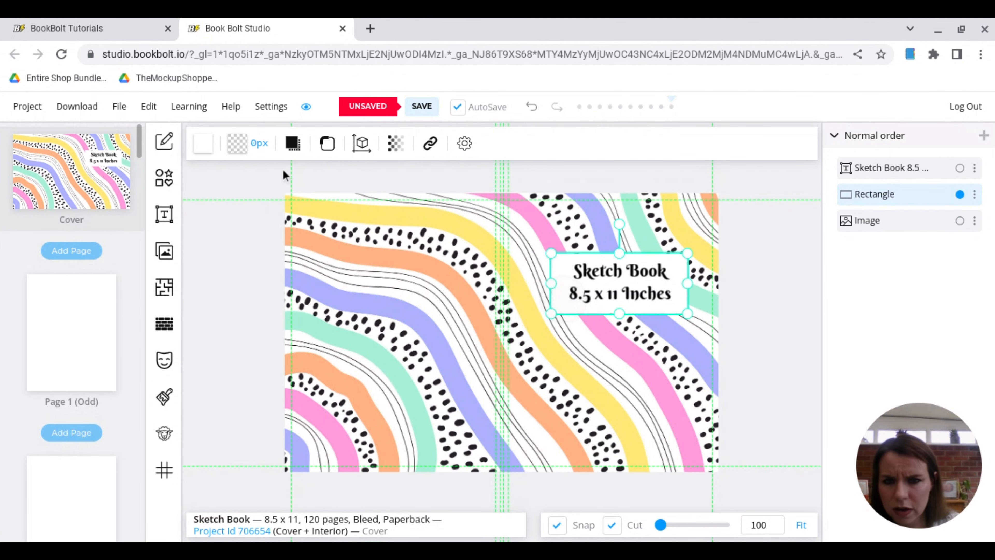
pyautogui.click(328, 144)
pyautogui.click(526, 277)
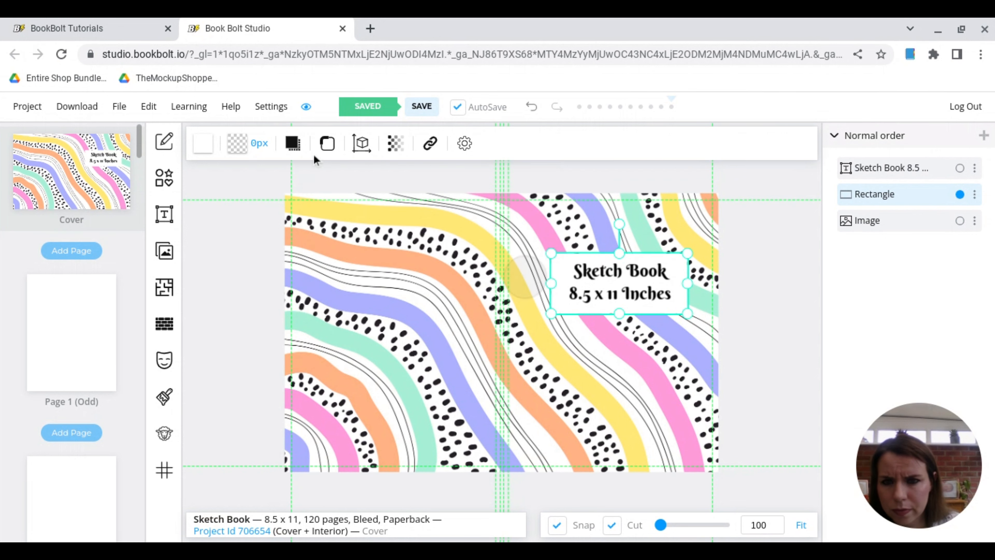
# Give the rectangle a solid black stroke of about 26 px and center the label horizontally on the front cover.
pyautogui.click(245, 147)
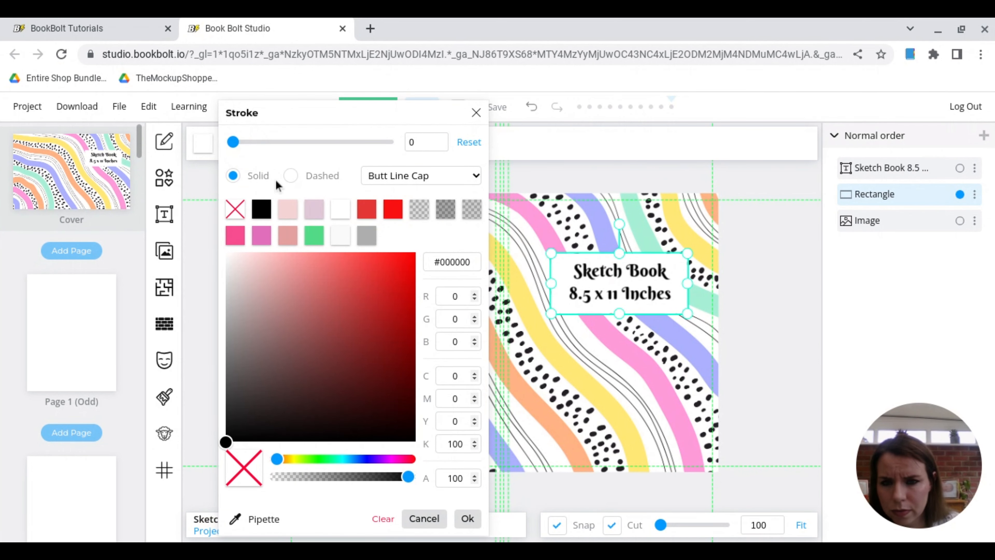
pyautogui.click(263, 211)
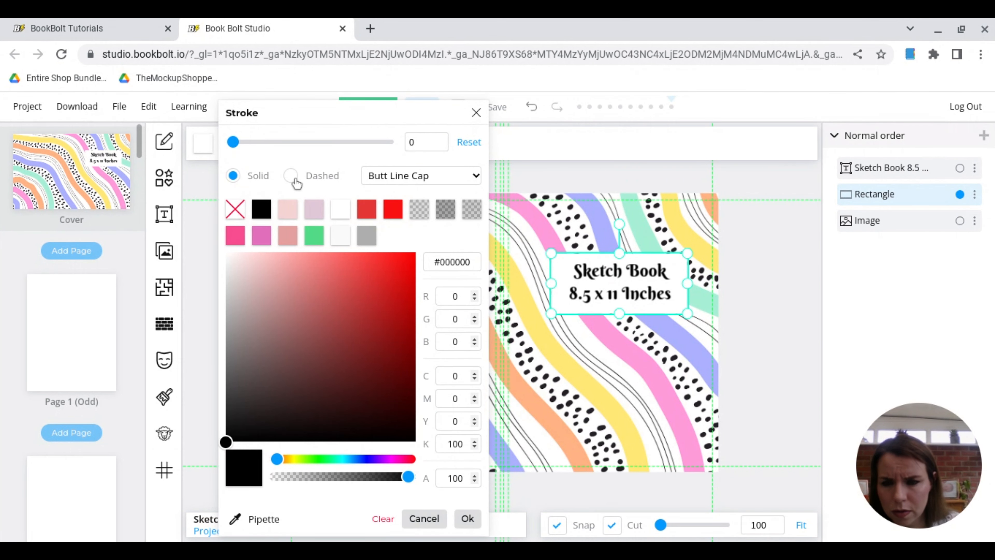
pyautogui.moveTo(234, 143); pyautogui.dragTo(279, 147)
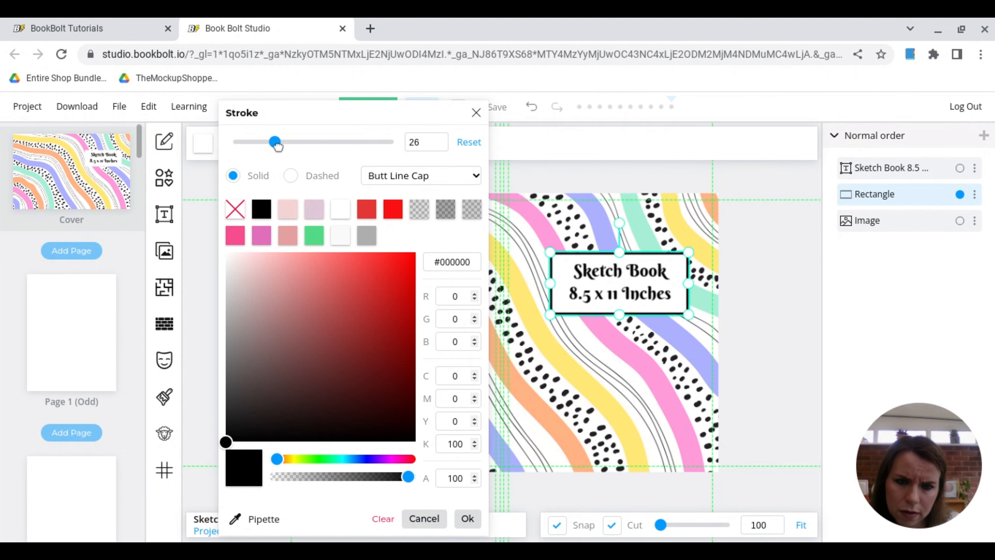
pyautogui.click(593, 393)
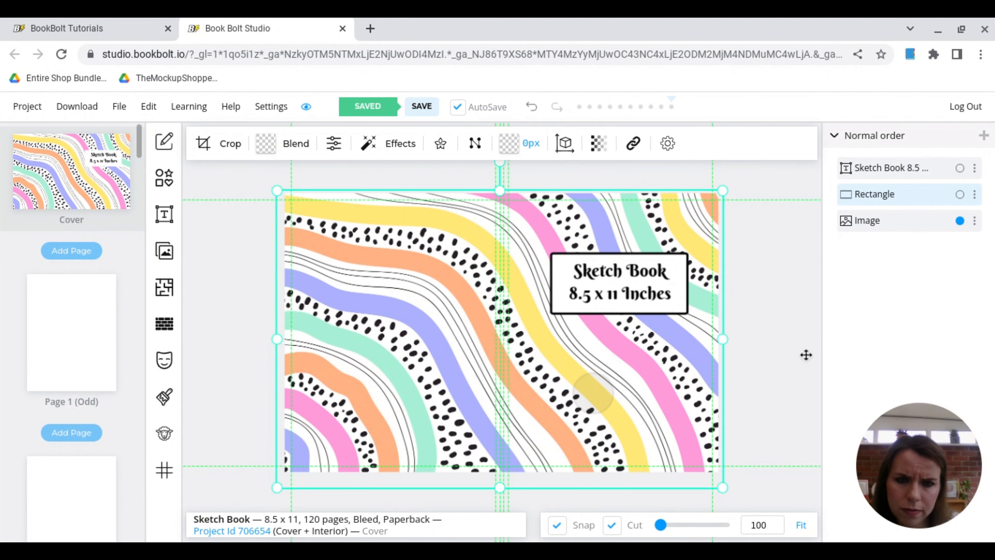
pyautogui.click(789, 334)
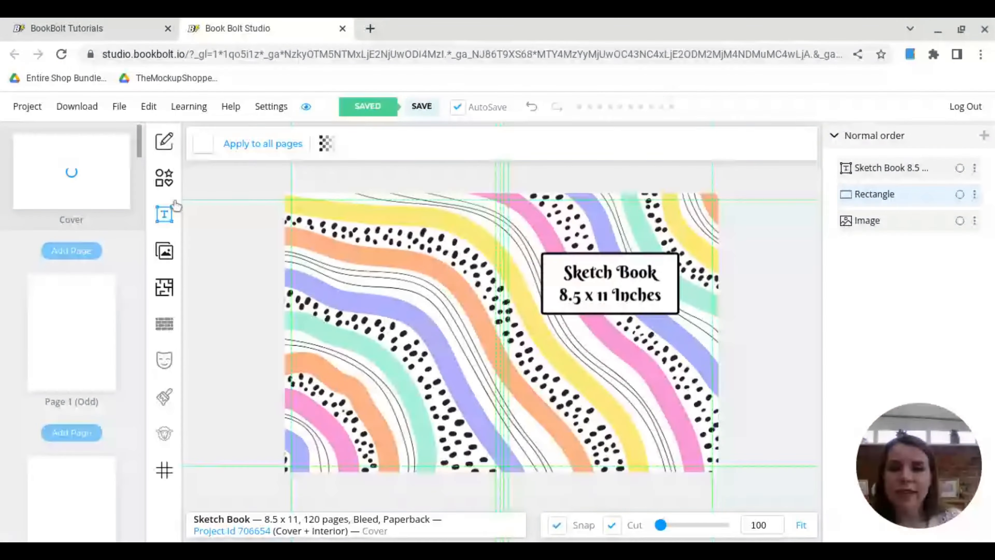
# Start downloading the current project in CMYK for printed books.
pyautogui.click(82, 112)
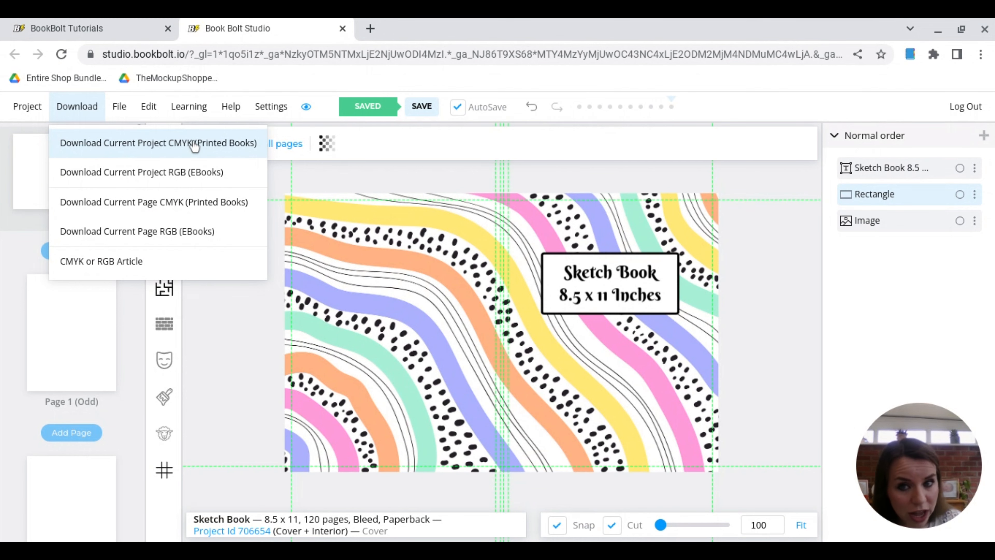
pyautogui.click(213, 149)
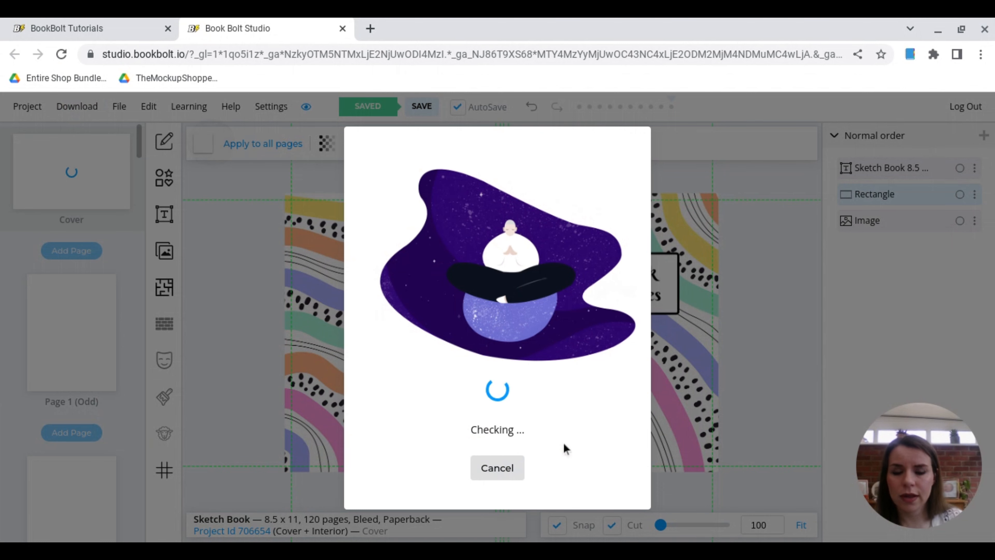